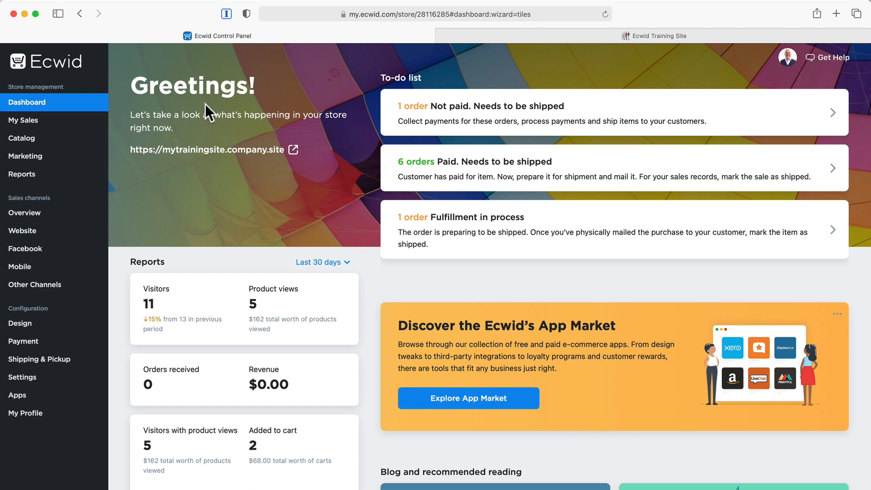
Go to Website overview and start changing the Instant Site address.
{"action": "left_click", "coordinate": [25, 234]}
{"action": "scroll", "coordinate": [188, 253], "scroll_direction": "down", "scroll_amount": 2}
{"action": "scroll", "coordinate": [199, 246], "scroll_direction": "down", "scroll_amount": 5}
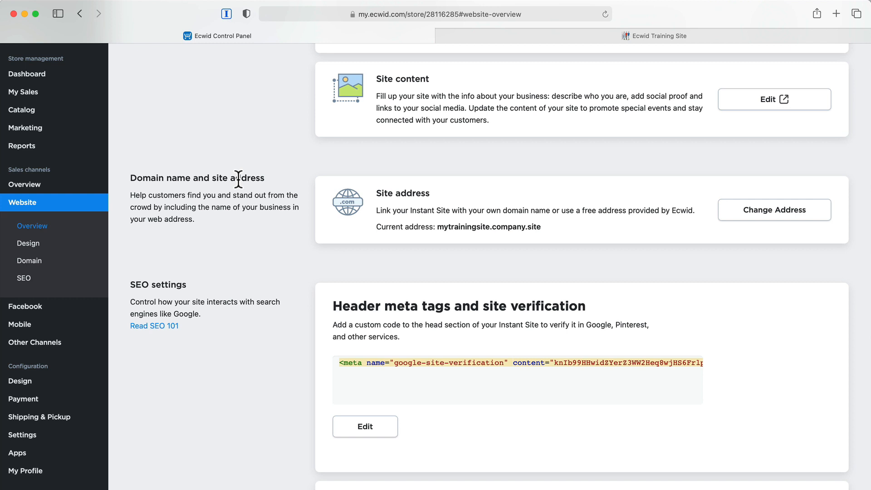
{"action": "left_click", "coordinate": [769, 220]}
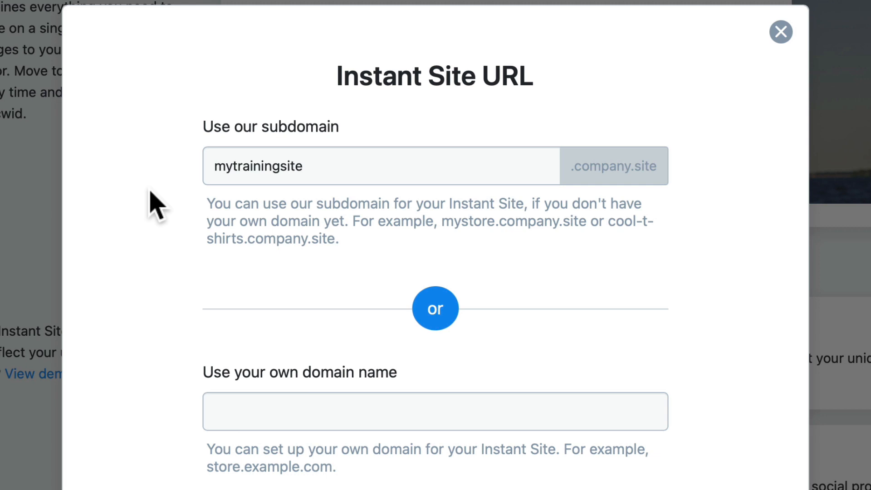
Change the subdomain to rodstrainingsite, save it and check the storefront loads.
{"action": "left_click", "coordinate": [321, 168]}
{"action": "type", "text": "rods"}
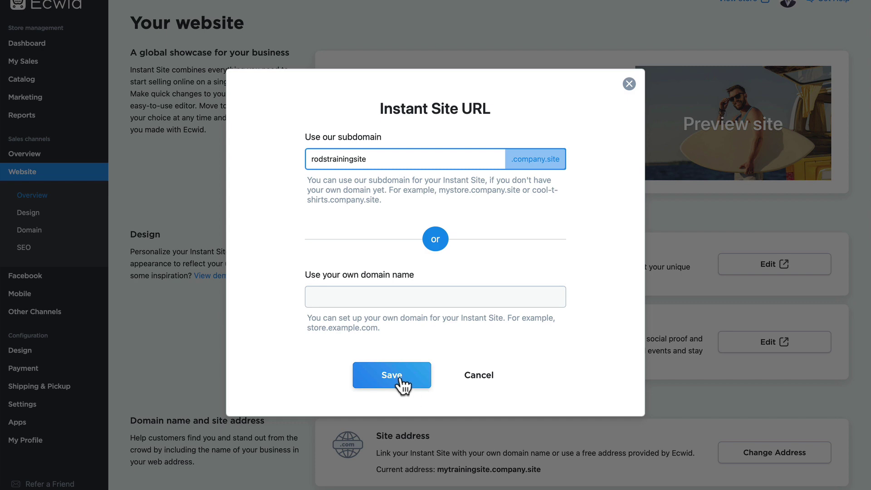
{"action": "left_click", "coordinate": [392, 378]}
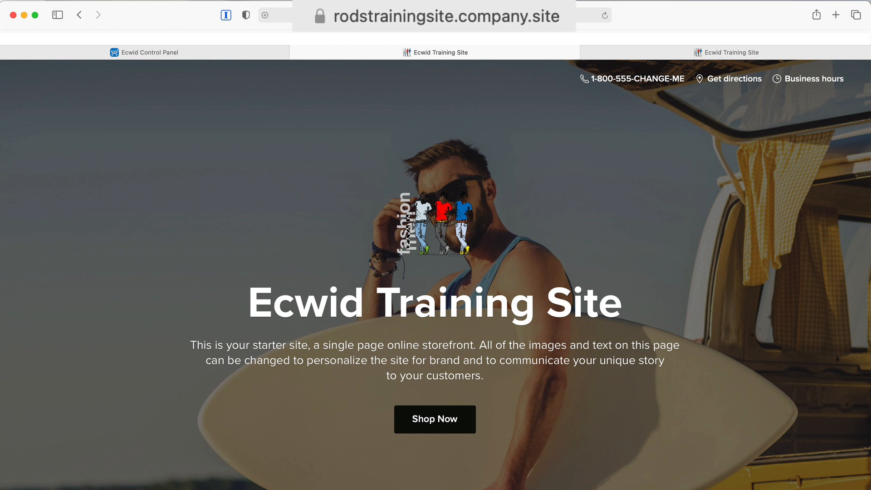
{"action": "key", "text": "ctrl+Tab"}
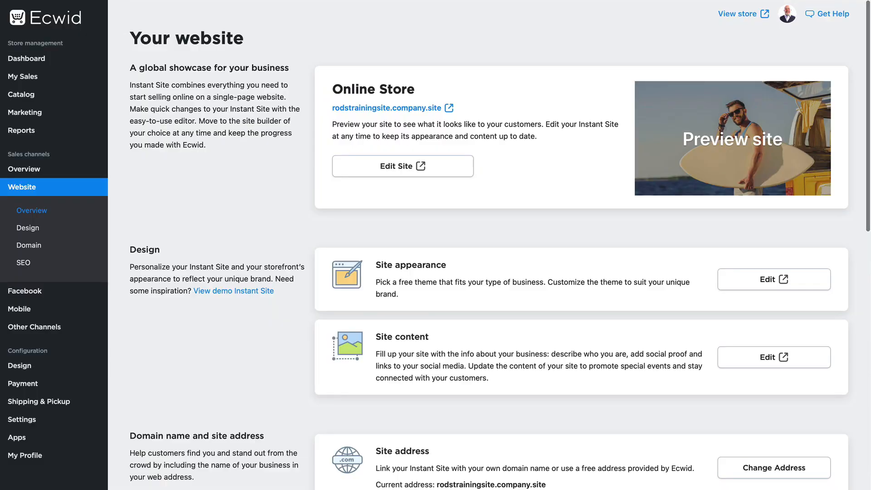
{"action": "scroll", "coordinate": [501, 245], "scroll_direction": "down", "scroll_amount": 5}
{"action": "scroll", "coordinate": [500, 245], "scroll_direction": "down", "scroll_amount": 2}
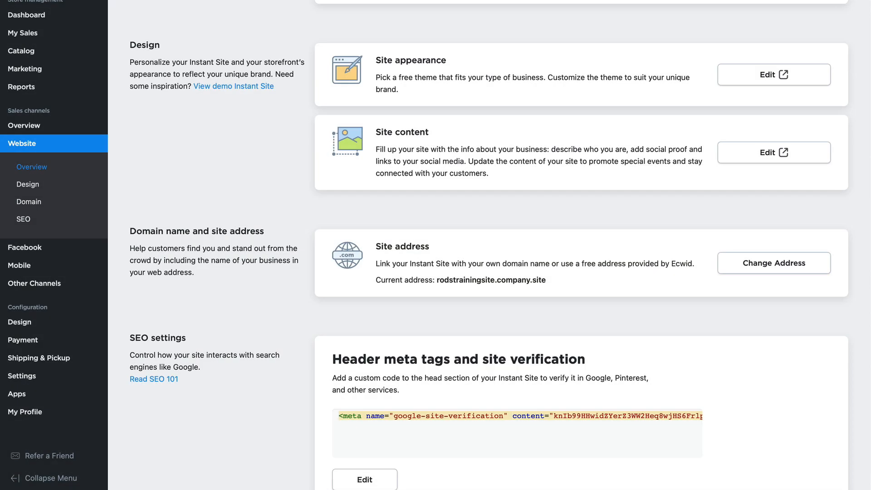
Clear the subdomain and save store.demosandtips.com as the Instant Site's own domain.
{"action": "left_click", "coordinate": [774, 263]}
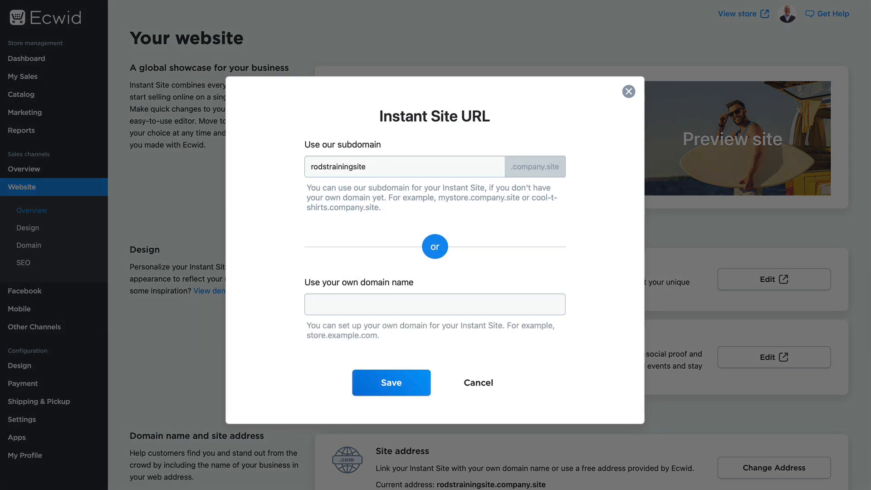
{"action": "left_click", "coordinate": [409, 167]}
{"action": "key", "text": "ctrl+a"}
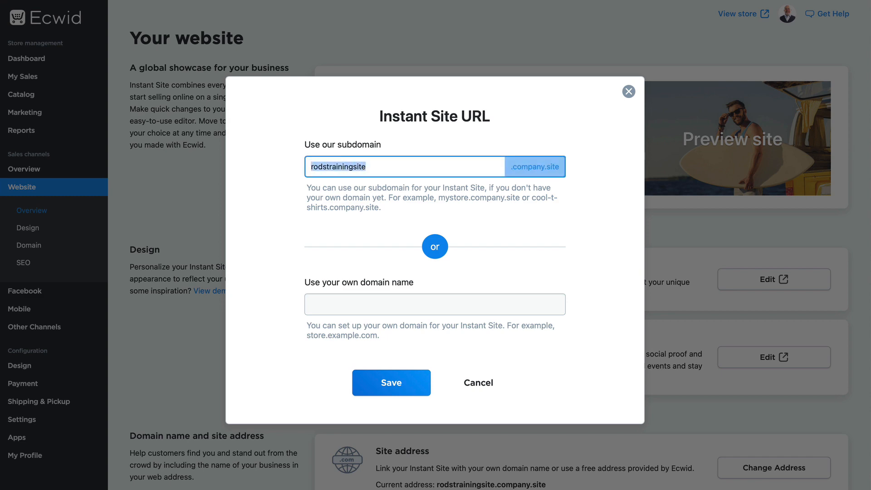
{"action": "key", "text": "BackSpace"}
{"action": "key", "text": "Tab"}
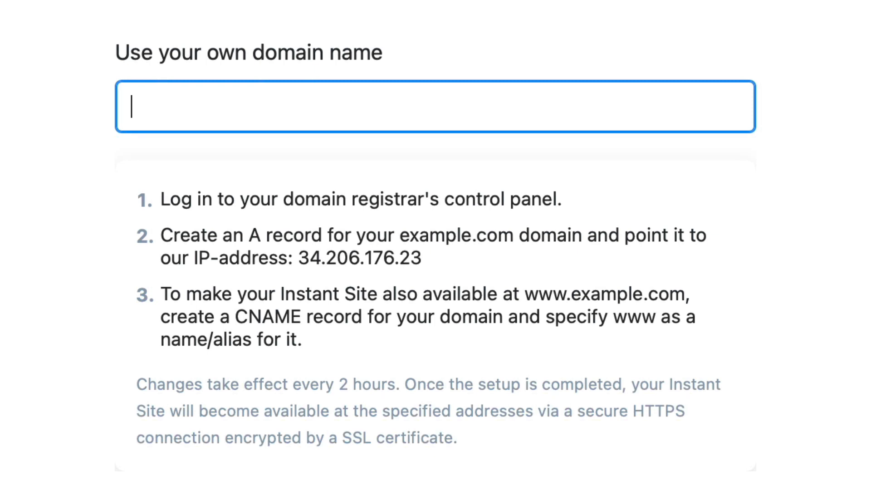
{"action": "type", "text": "store"}
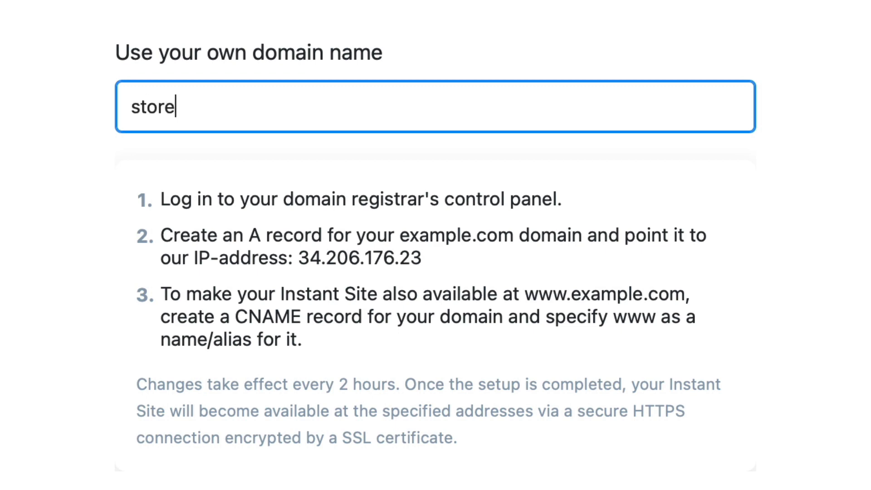
{"action": "type", "text": ".demosandtips.com"}
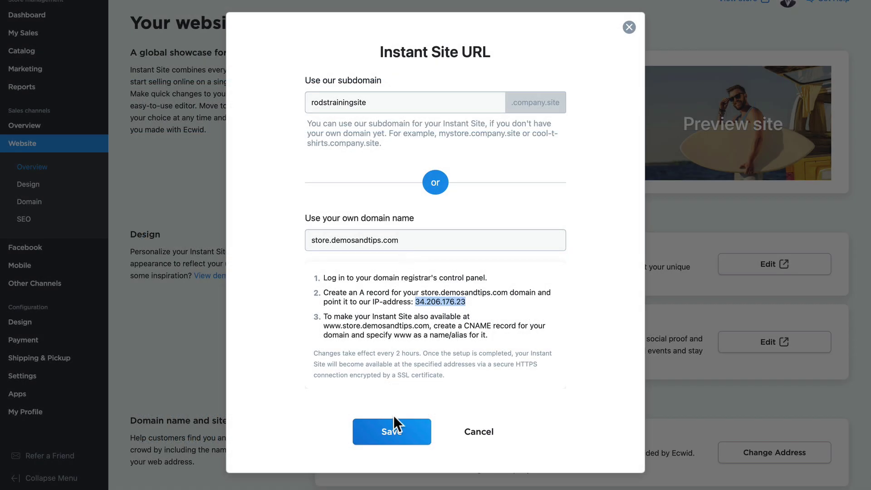
{"action": "left_click", "coordinate": [394, 434]}
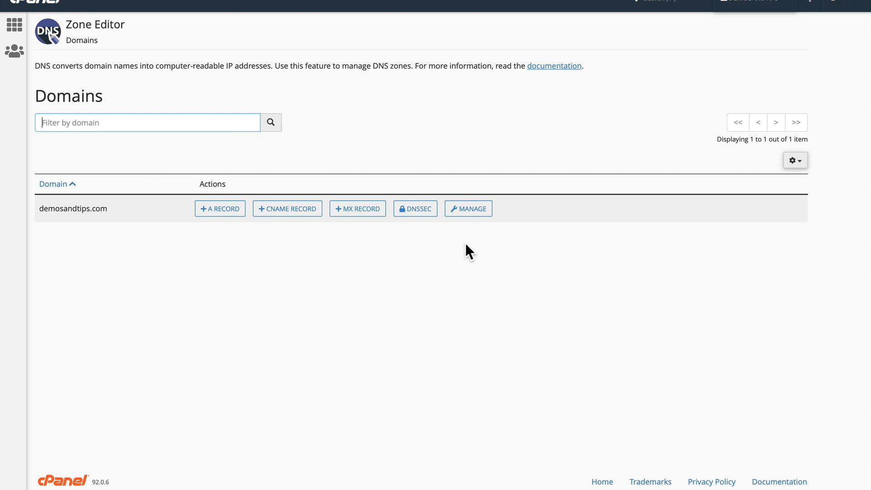
Begin an A record for demosandtips.com named store with address 34.206.176.23.
{"action": "left_click", "coordinate": [220, 213]}
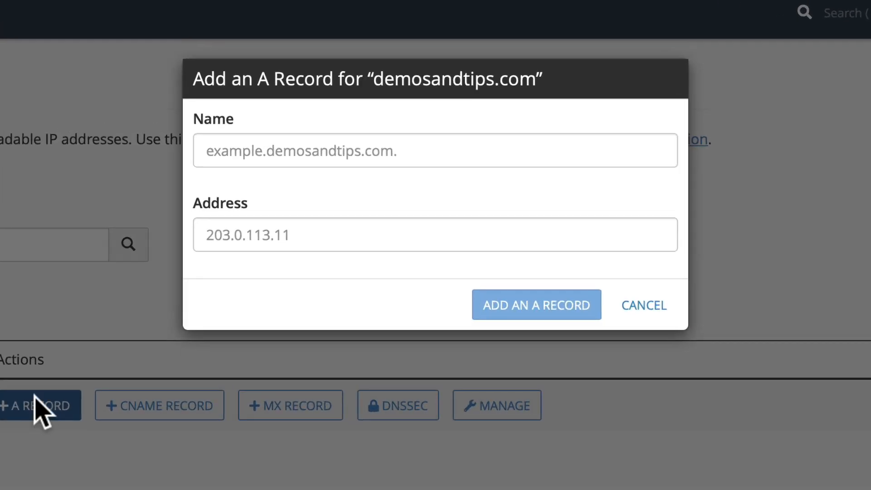
{"action": "left_click", "coordinate": [227, 154]}
{"action": "type", "text": "s"}
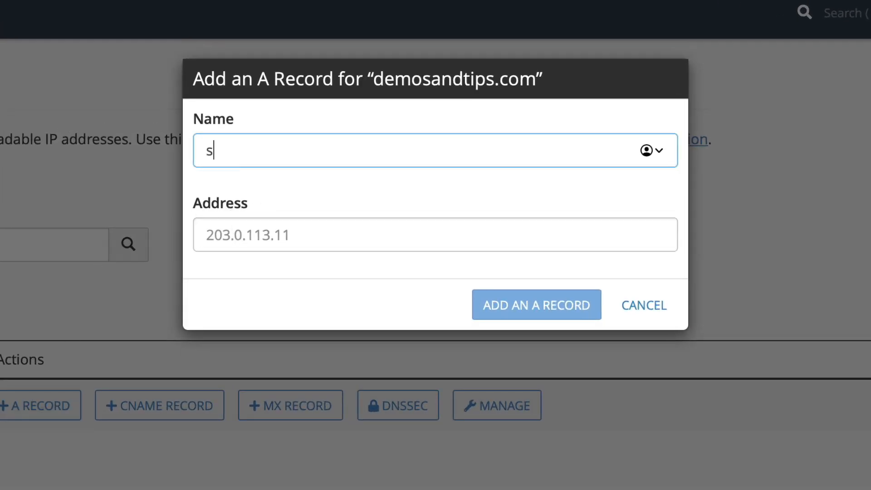
{"action": "type", "text": "tore.demosandtips.com."}
{"action": "key", "text": "Tab"}
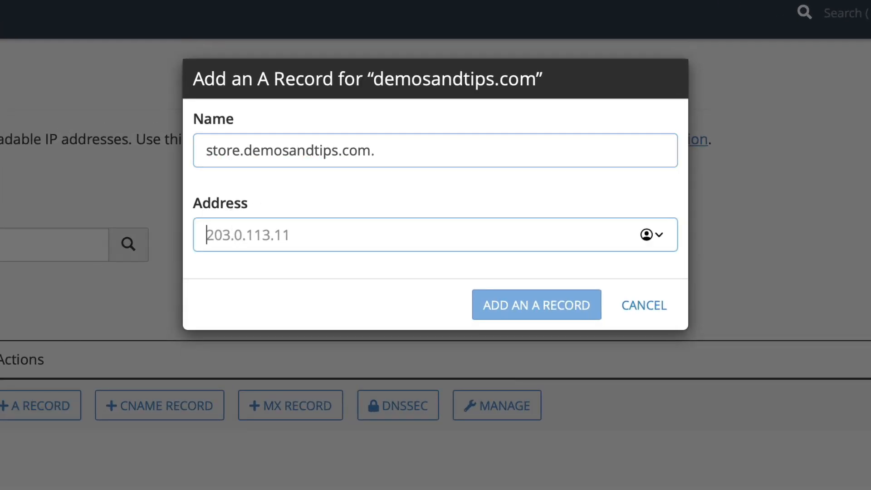
{"action": "type", "text": "34.206.176.23"}
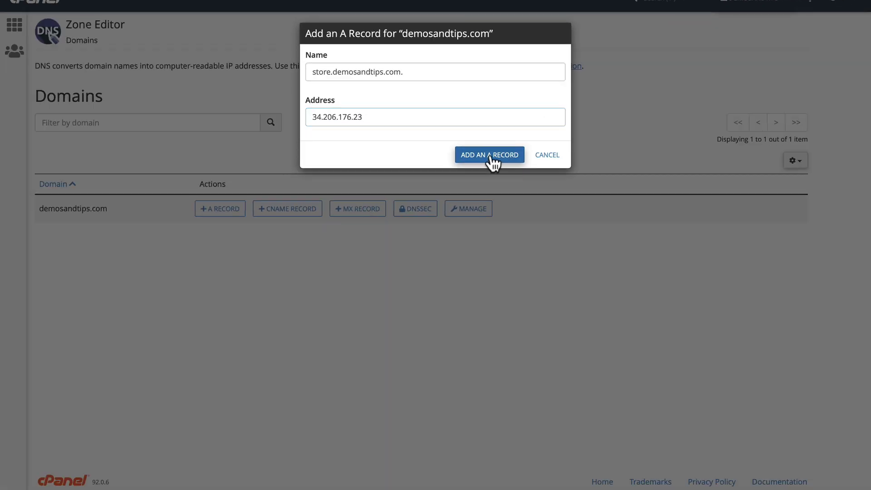
Add the store.demosandtips.com A record pointing to 34.206.176.23.
{"action": "left_click", "coordinate": [491, 160]}
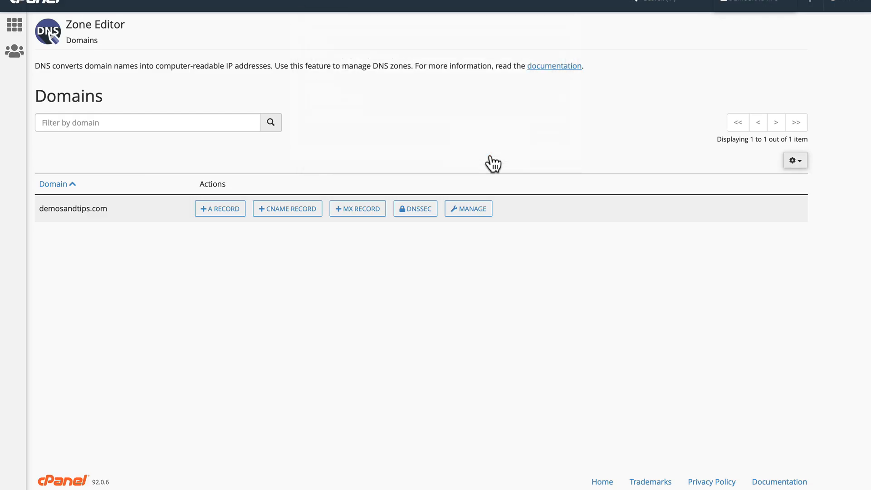